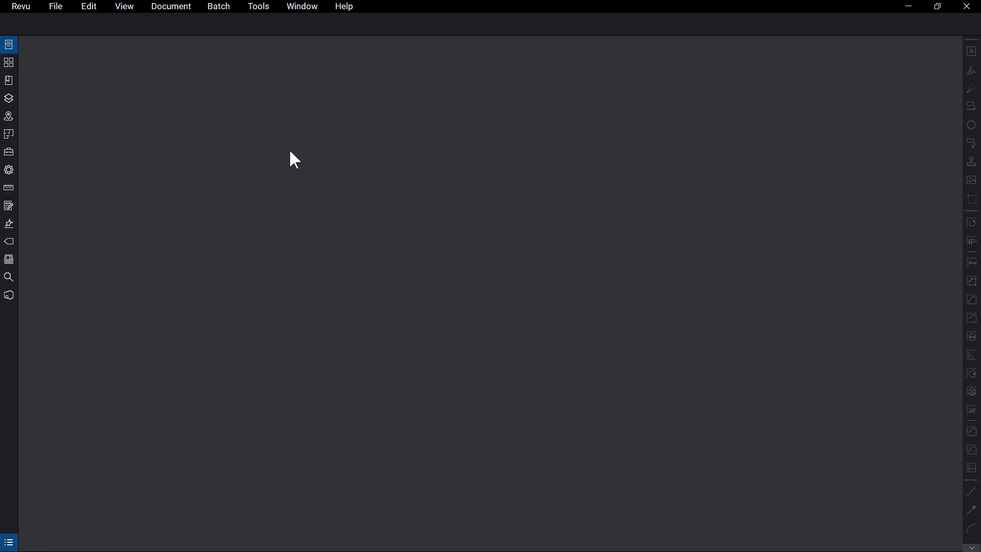
Step: Sign in to Bluebeam Studio from the Studio panel
left_click(9, 295)
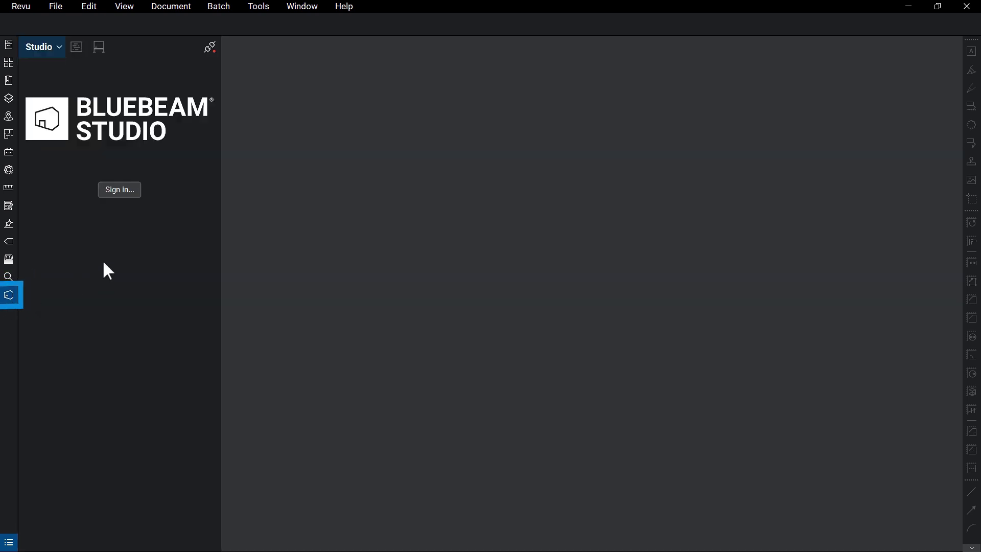
left_click(120, 189)
key("Return")
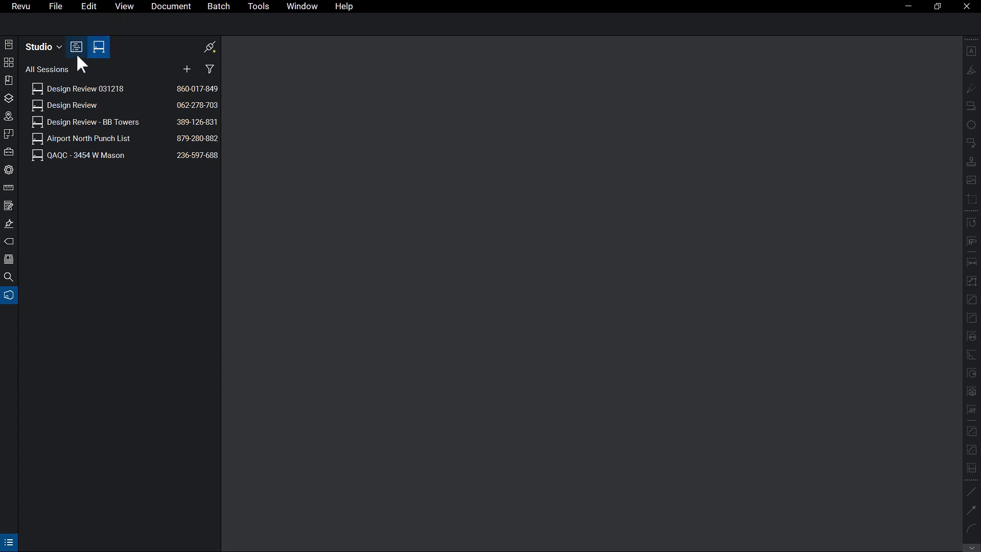
Step: Show the list of all Studio projects and check its filter and sort options
left_click(77, 48)
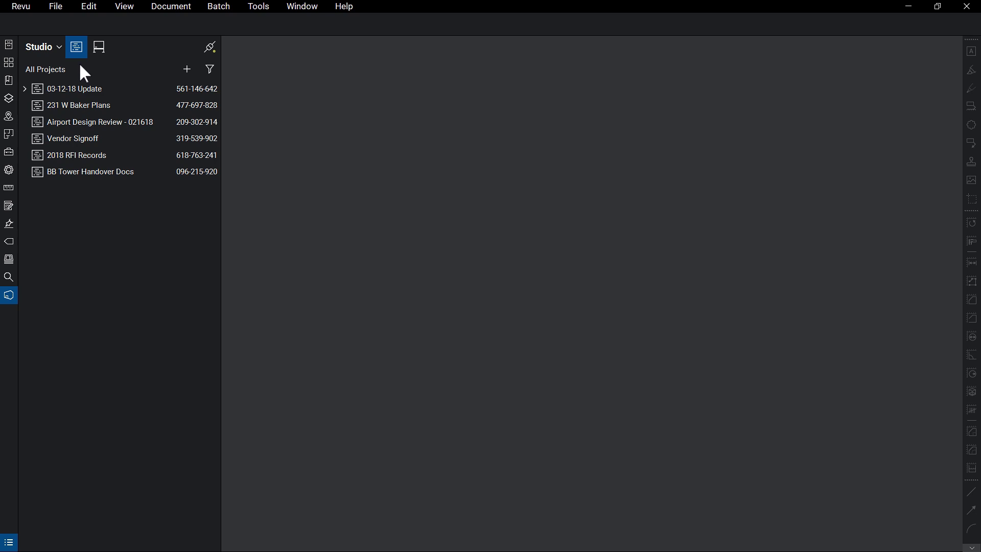
left_click(210, 67)
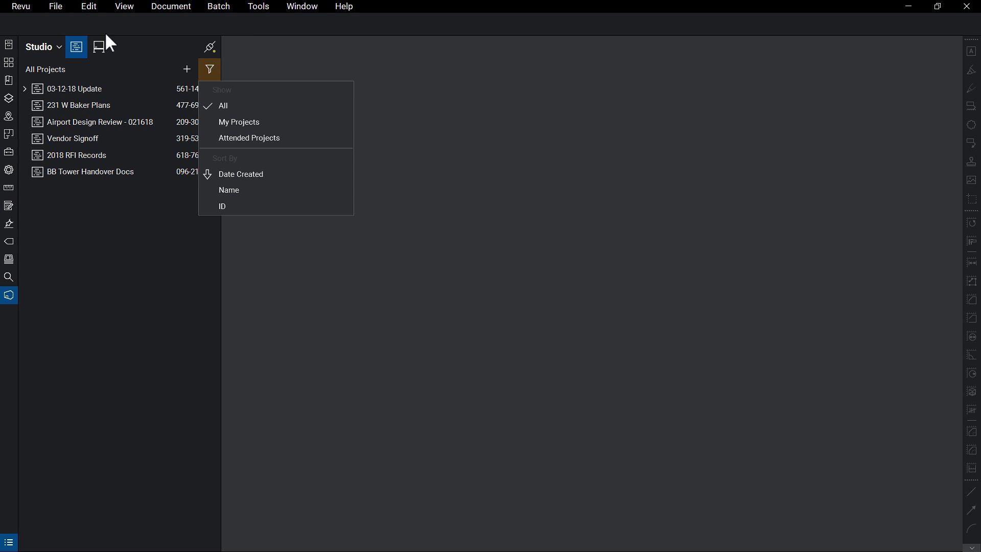
key("Escape")
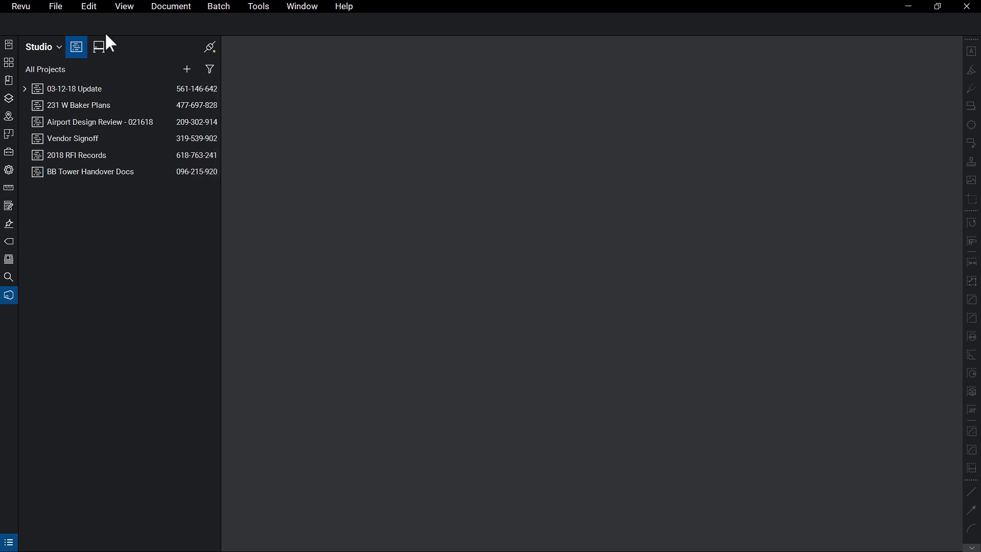
Step: Create a new Studio project named 'Airport Project'
left_click(187, 70)
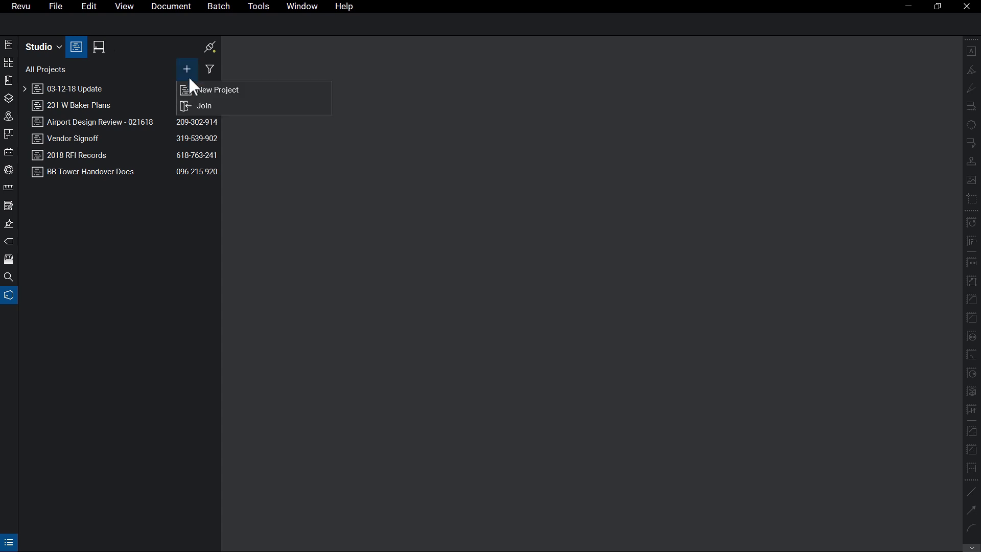
left_click(193, 90)
type("Airport Project")
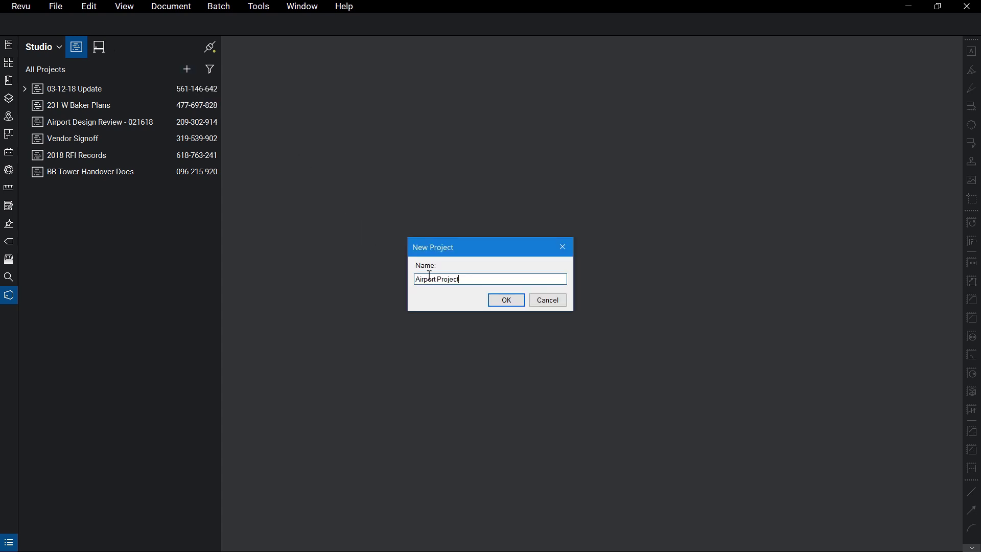
key("Return")
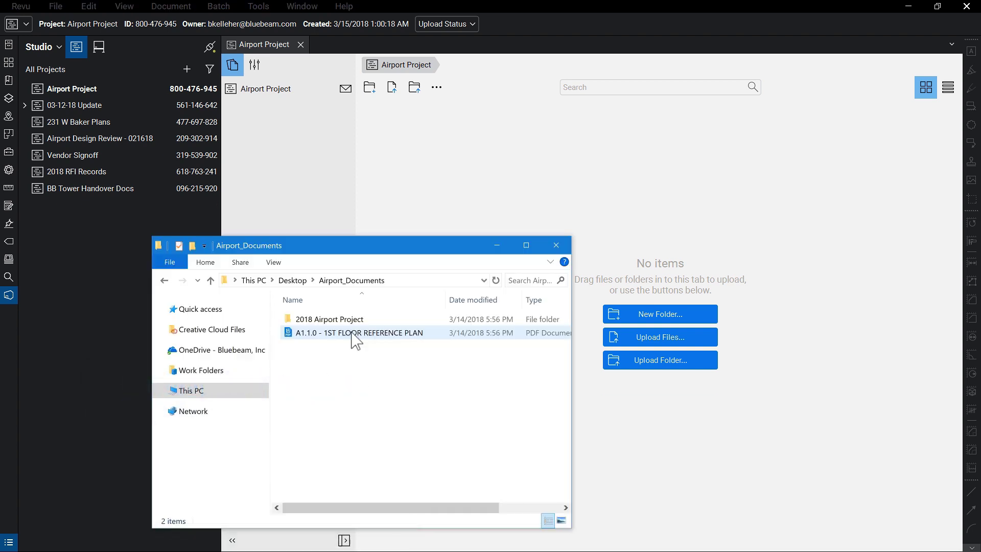
Step: Upload the A1.1.0 floor plan PDF into the project from the Airport_Documents folder
left_click(395, 333)
left_click_drag(395, 345, 656, 279)
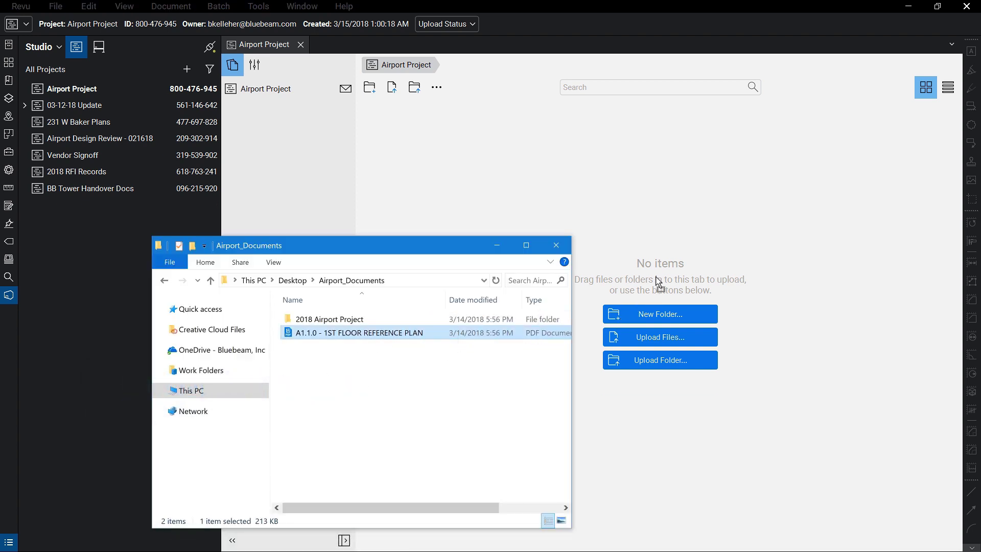
left_click(565, 247)
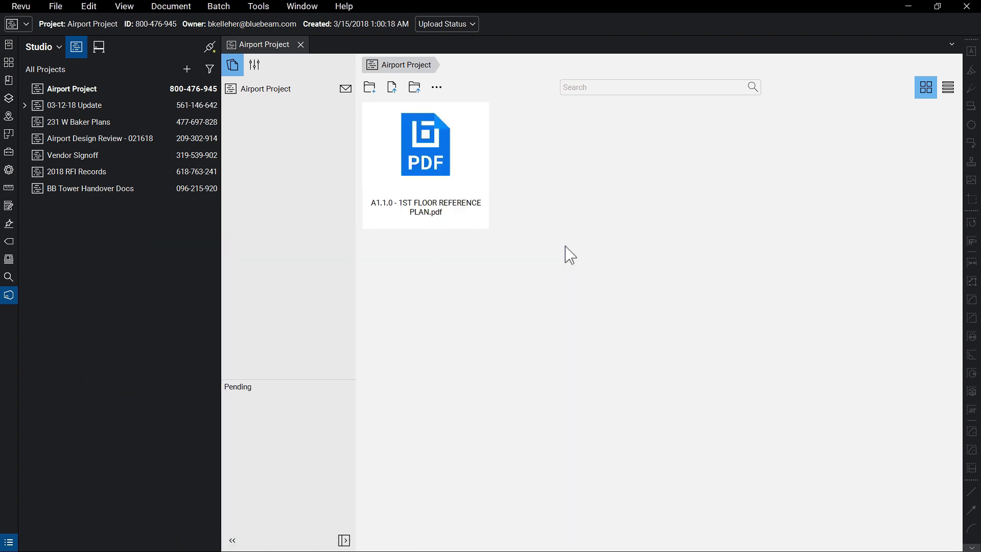
Step: Upload the whole 2018 Airport Project folder to the project
left_click(415, 87)
left_click(463, 218)
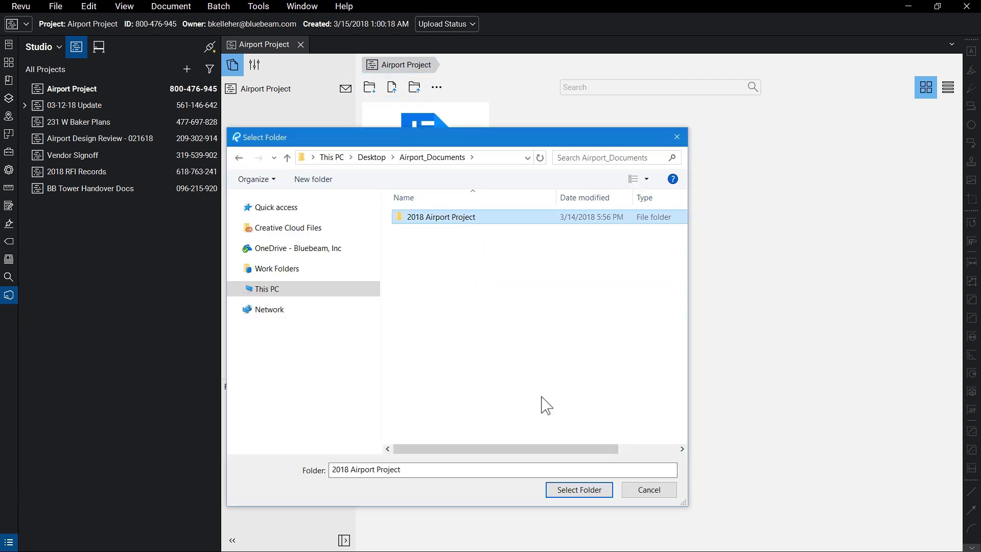
left_click(565, 491)
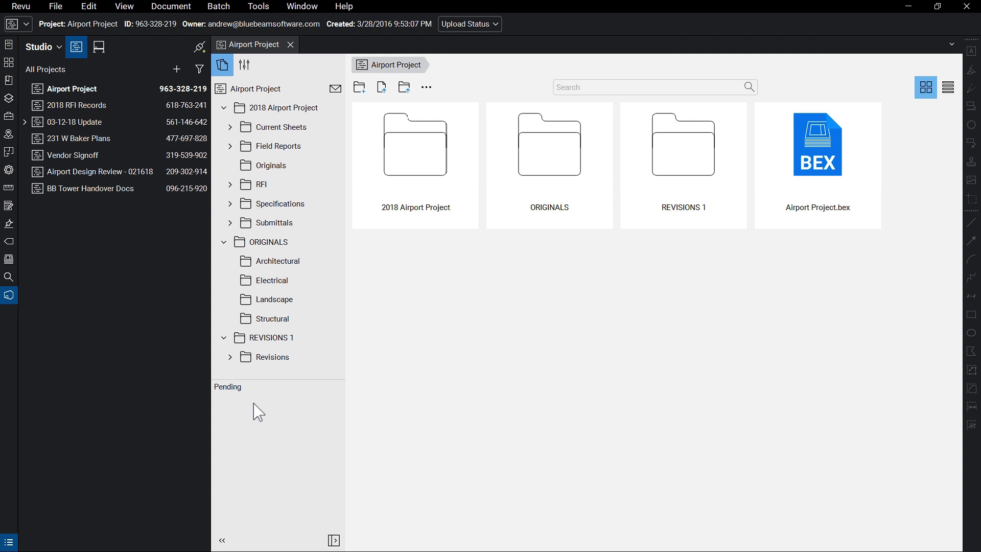
Step: Open Submittals > Current Sheets > Architectural and show its sheet PDFs in List view
left_click(302, 222)
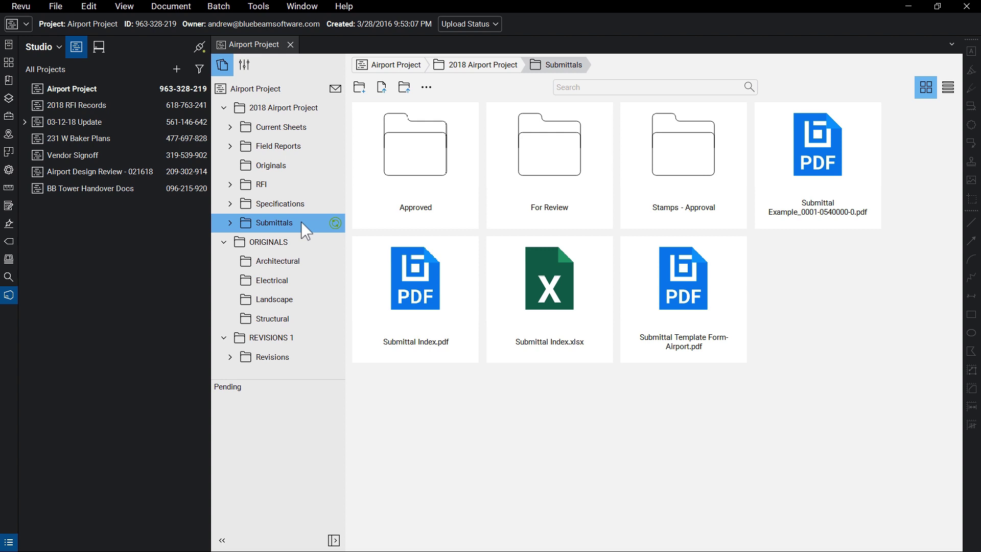
left_click(230, 127)
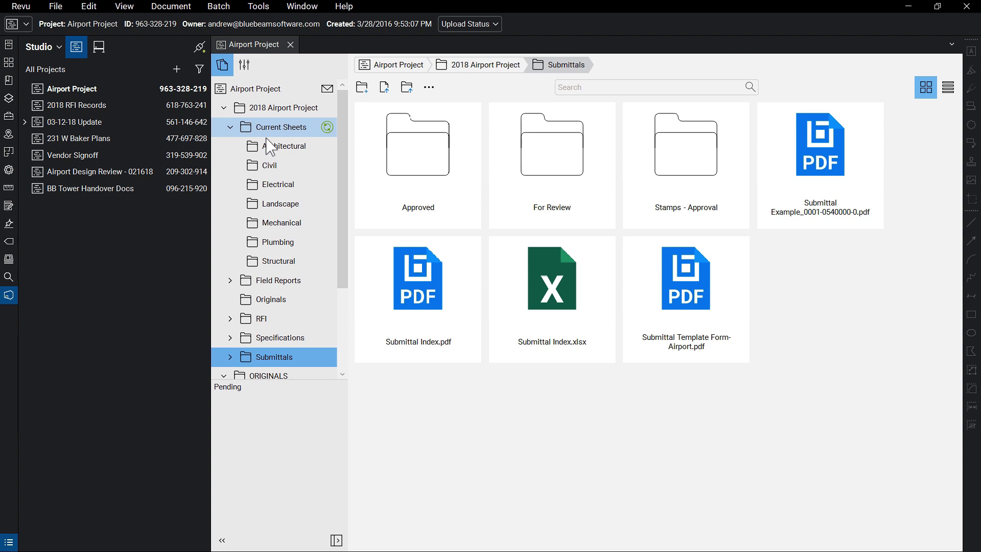
left_click(269, 147)
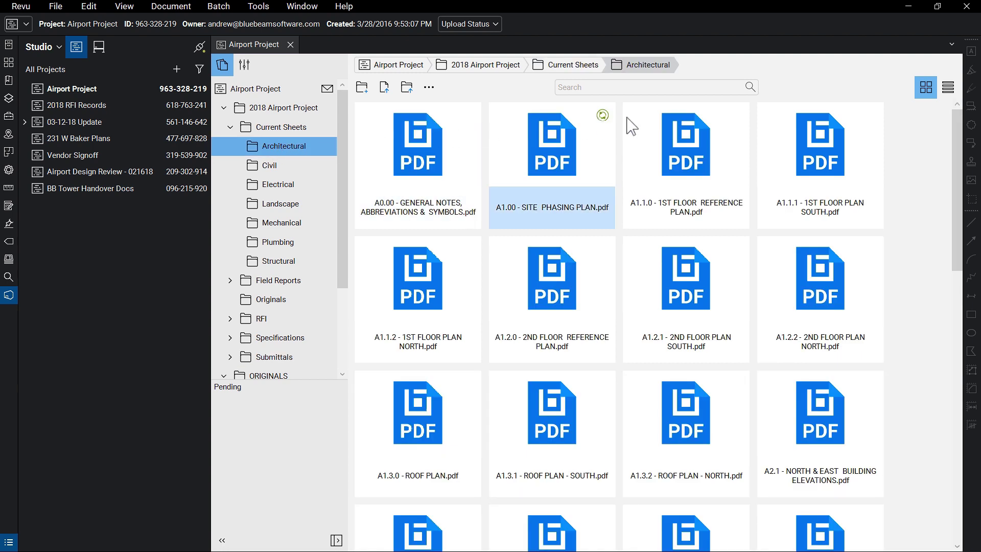
left_click(947, 86)
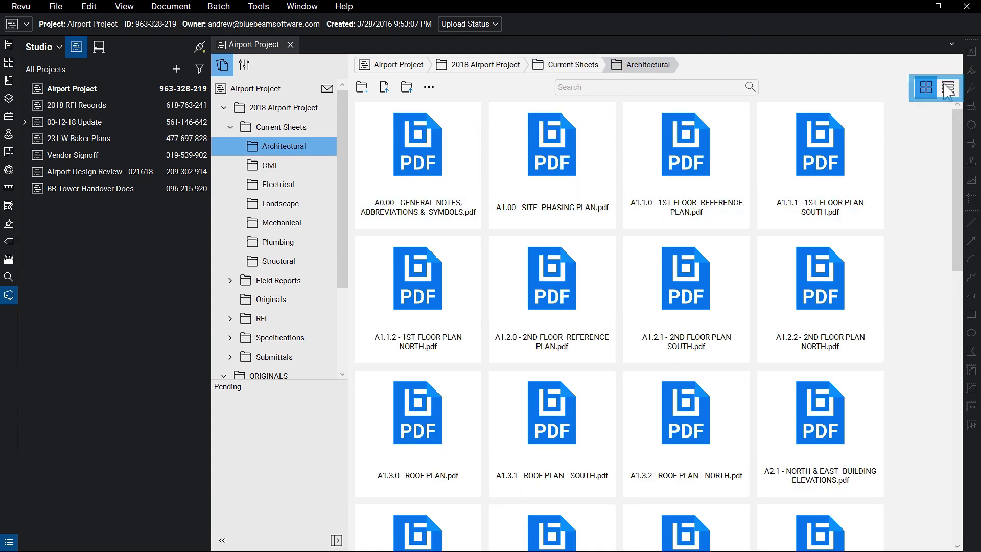
left_click_drag(953, 138, 926, 143)
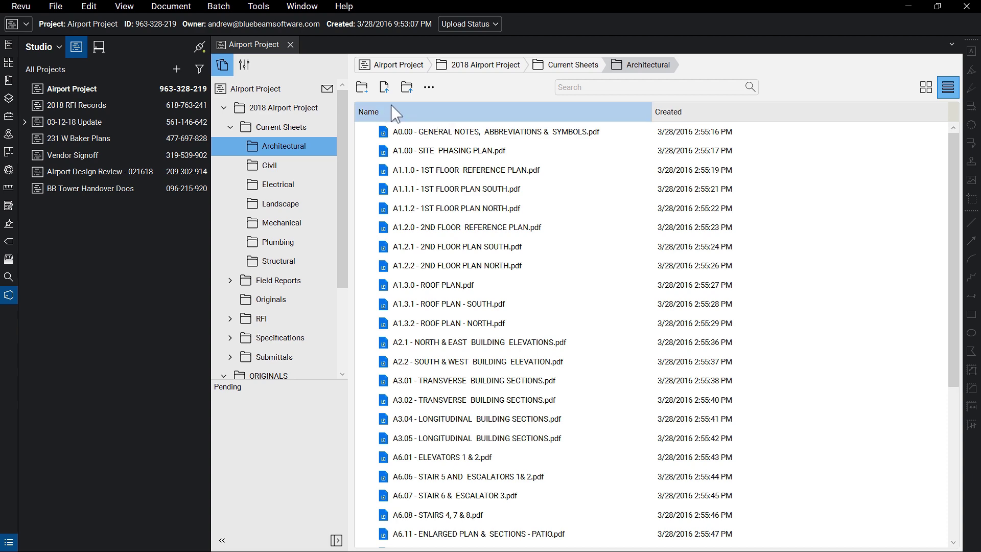
Step: Send a project invitation to the invitee's e-mail address, then bring up Project Settings
left_click(327, 89)
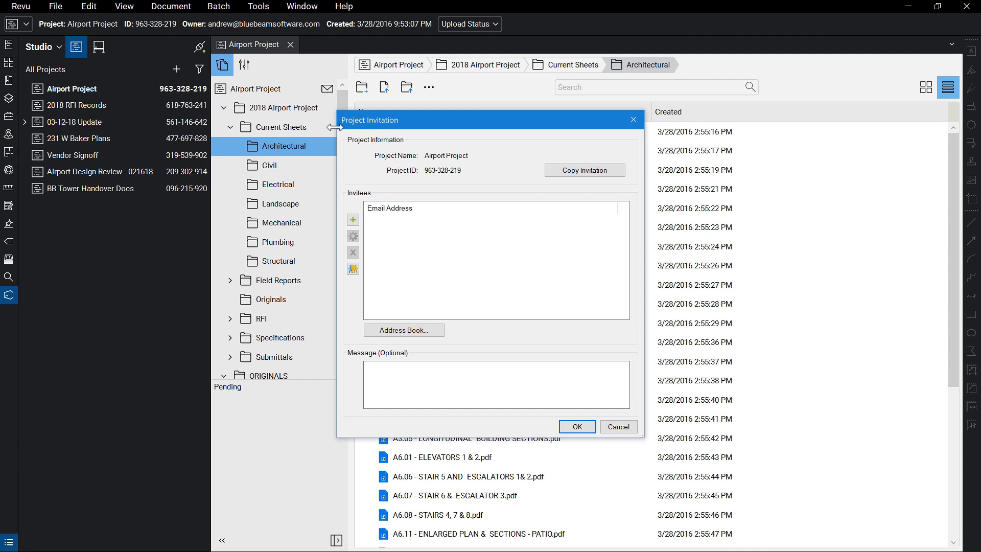
left_click(352, 220)
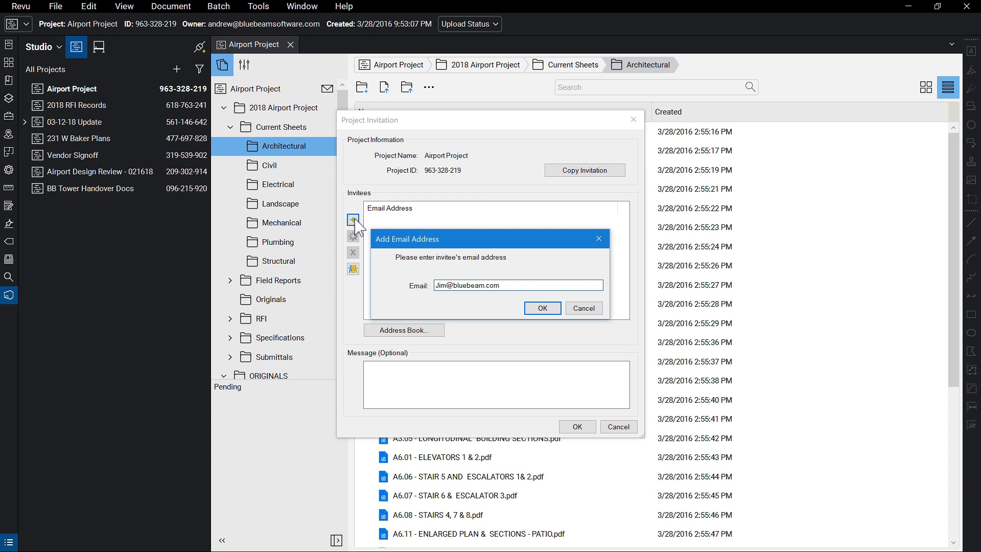
key("Return")
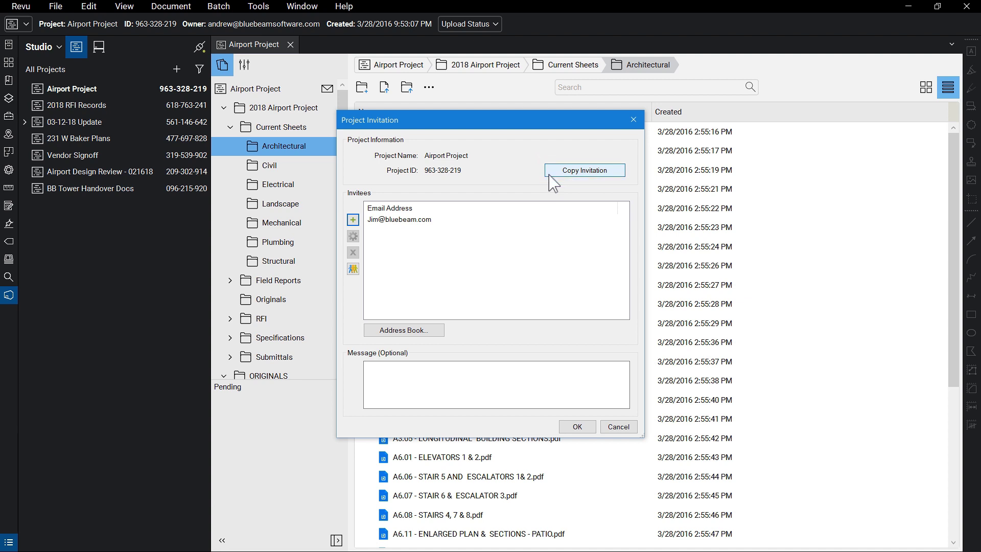
left_click(577, 427)
left_click(503, 295)
left_click(244, 65)
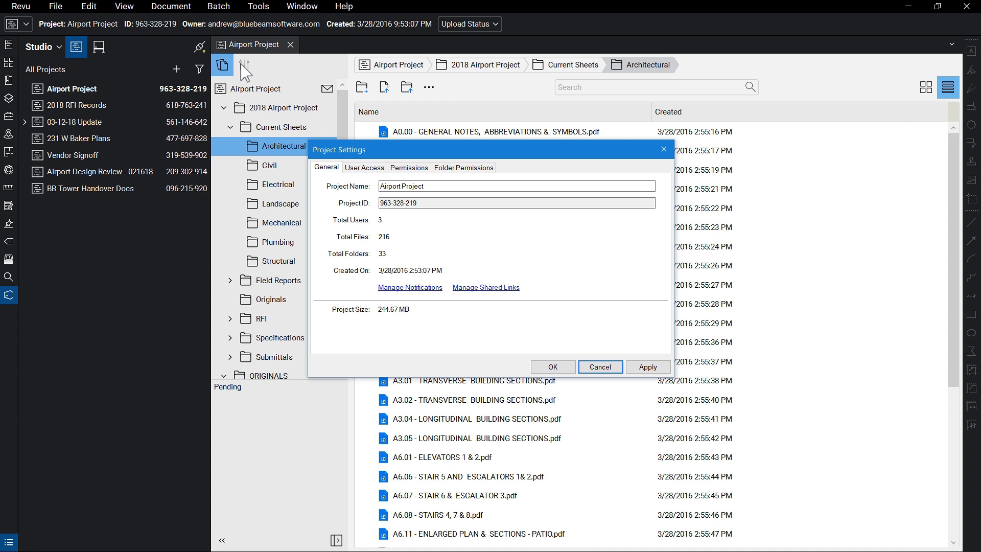
Step: Hide the ORIGINALS folder from the first invitee in Folder Permissions
left_click(459, 168)
left_click(659, 217)
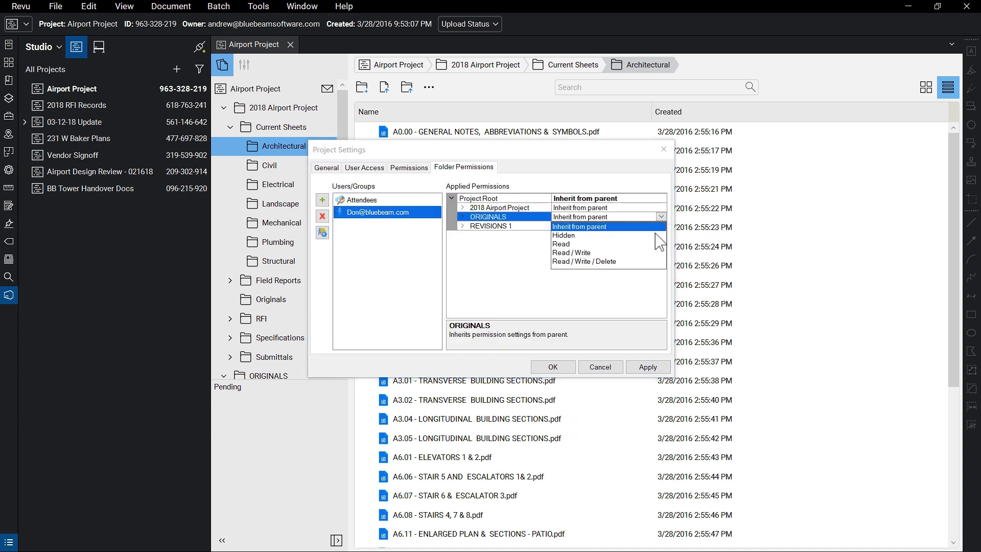
left_click(655, 234)
Step: Add a second invitee with Read access to ORIGINALS and apply the permissions
left_click(322, 199)
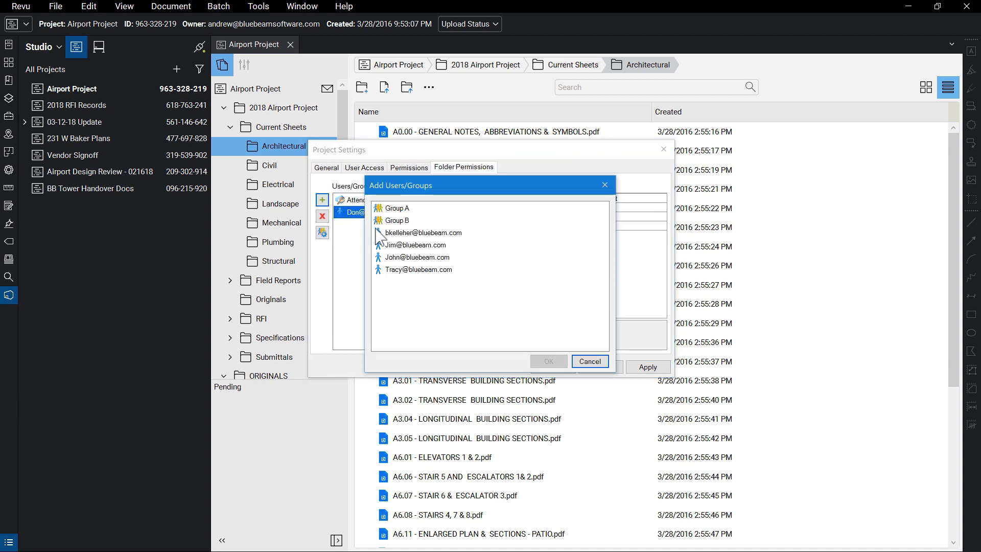
left_click(415, 244)
left_click(548, 361)
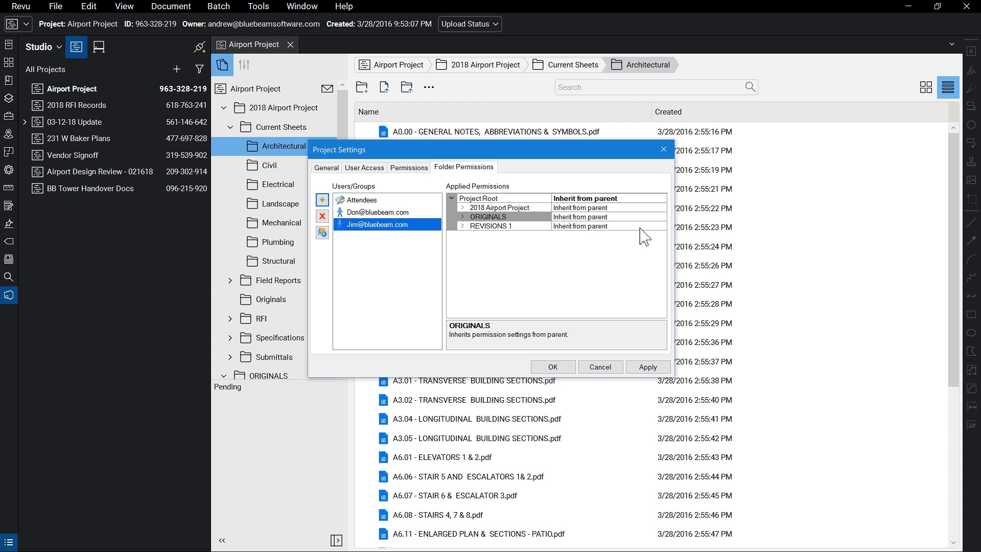
left_click(660, 217)
left_click(656, 244)
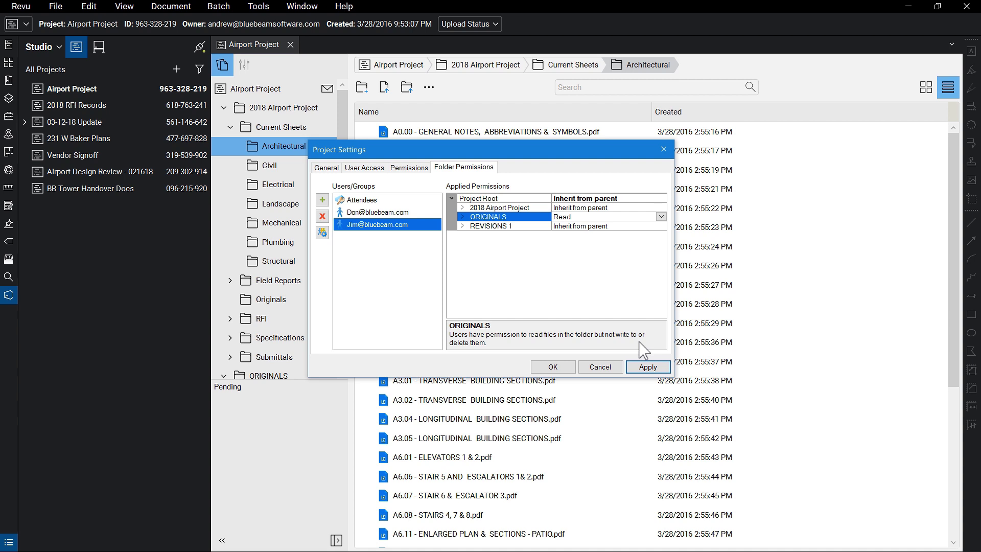
left_click(648, 367)
left_click(601, 367)
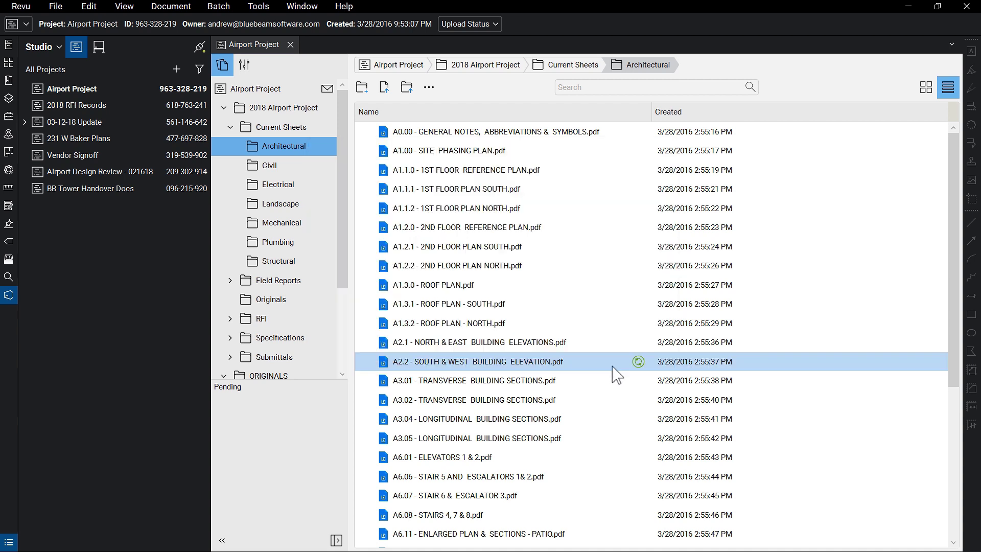
Step: Check out the A1.1.1 1ST FLOOR PLAN SOUTH sheet and paste a Remove Wall callout near STG 136
double_click(513, 190)
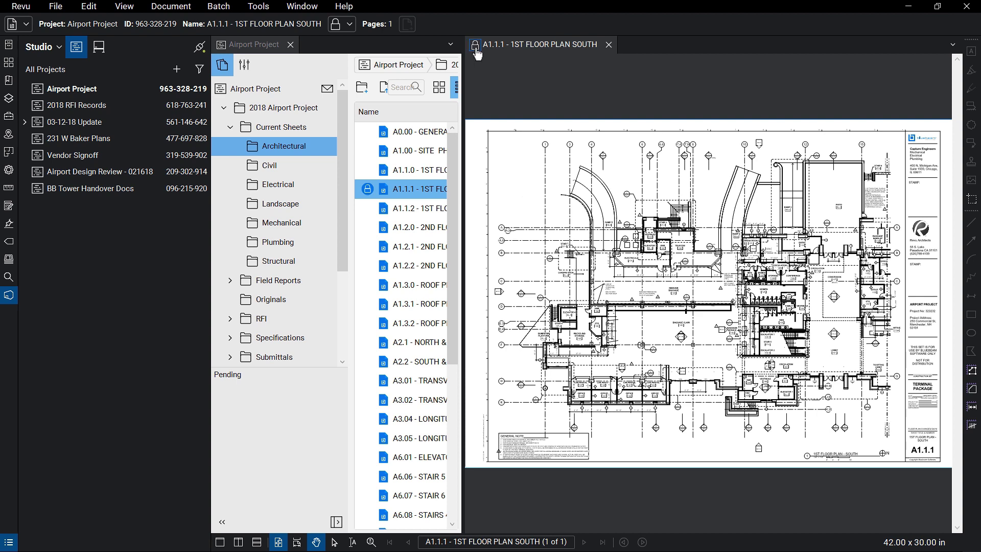
left_click(475, 44)
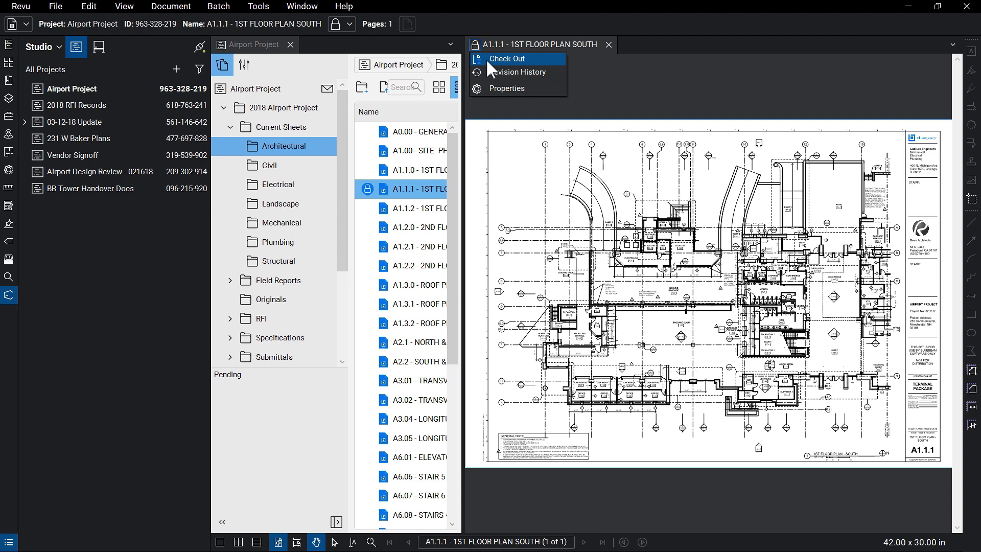
left_click(486, 59)
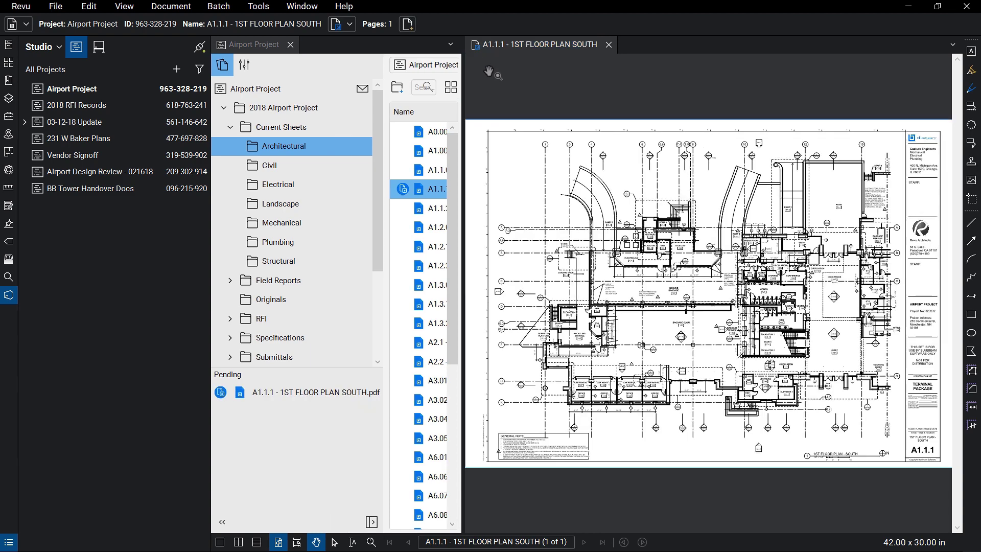
scroll(570, 333, "up", 6)
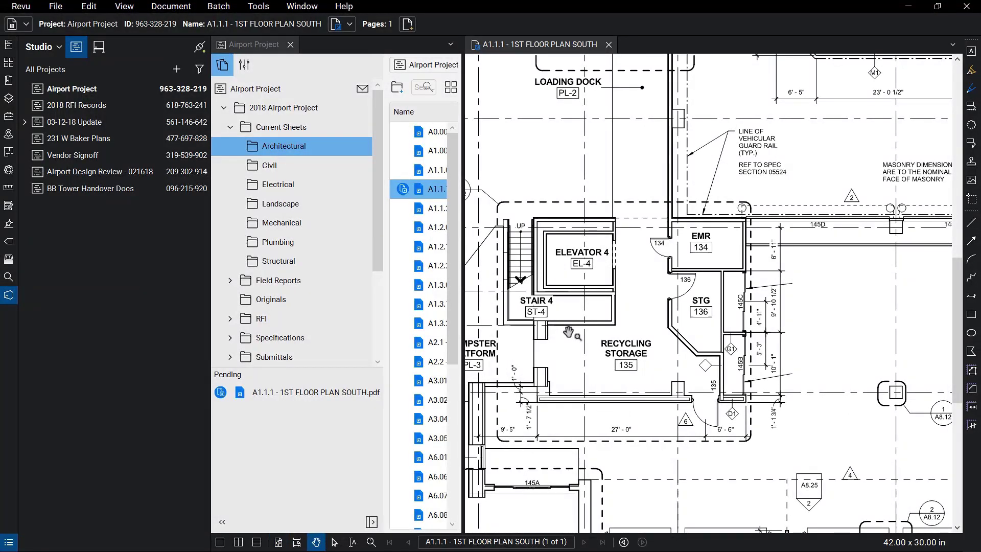
key("ctrl+v")
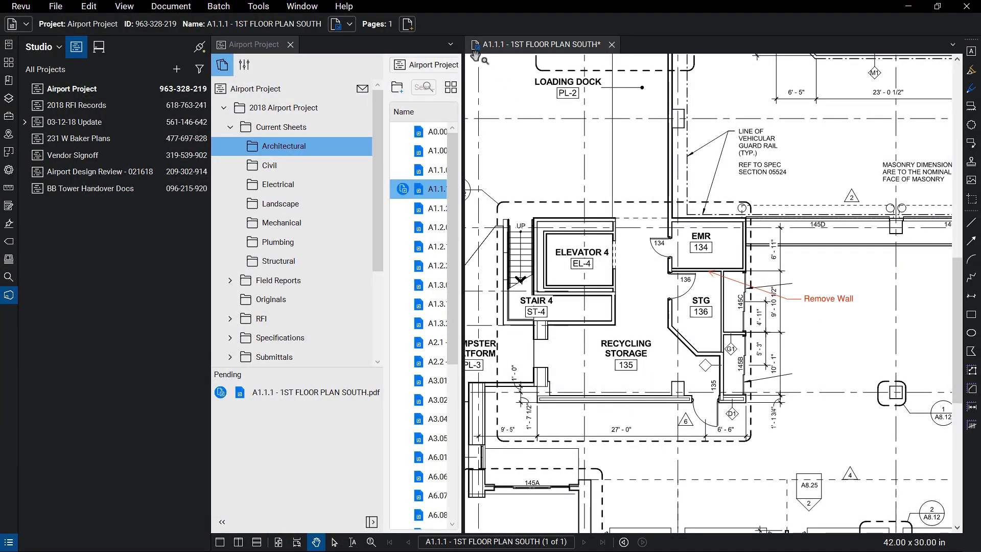
Step: Check the edited sheet back in, review its revision history, and close it
left_click(475, 46)
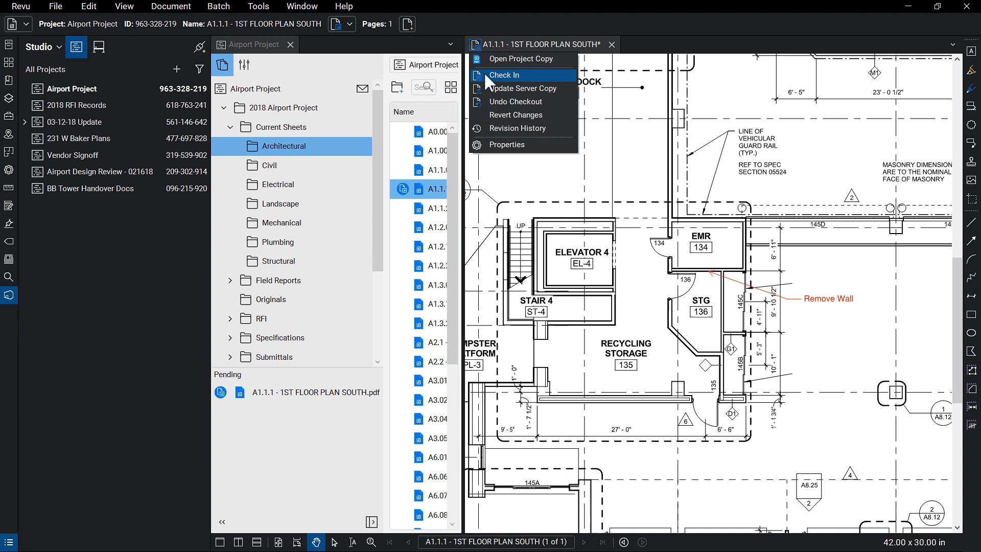
left_click(484, 75)
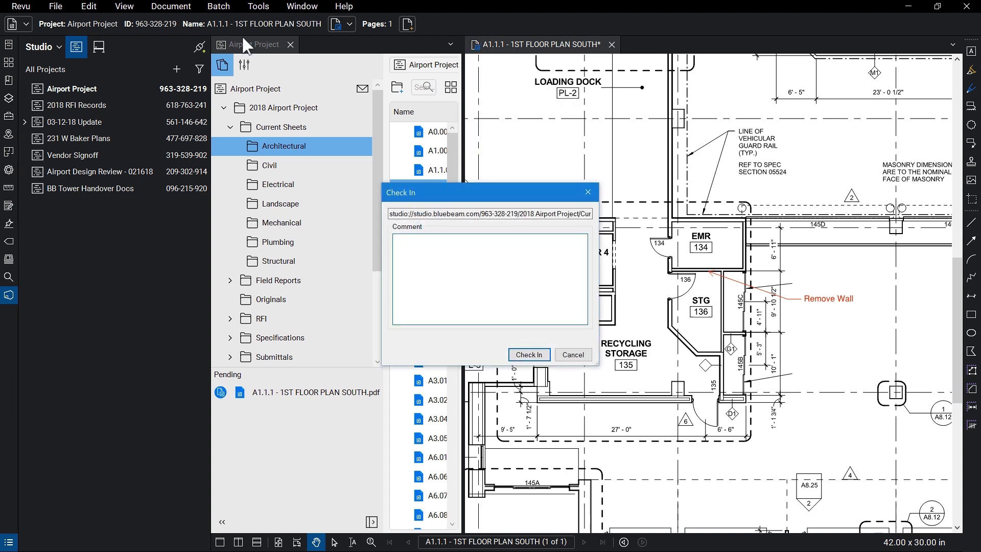
key("Return")
left_click(476, 46)
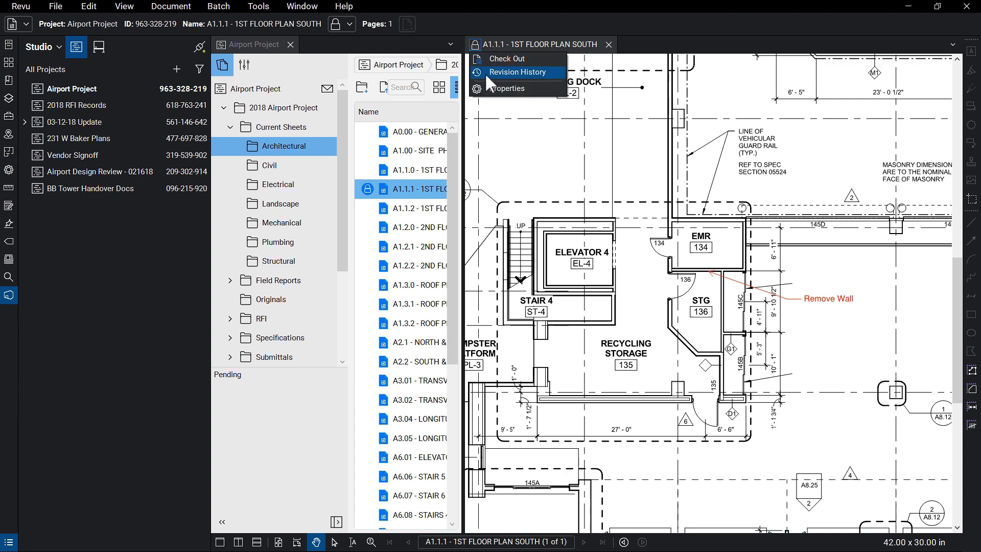
left_click(517, 73)
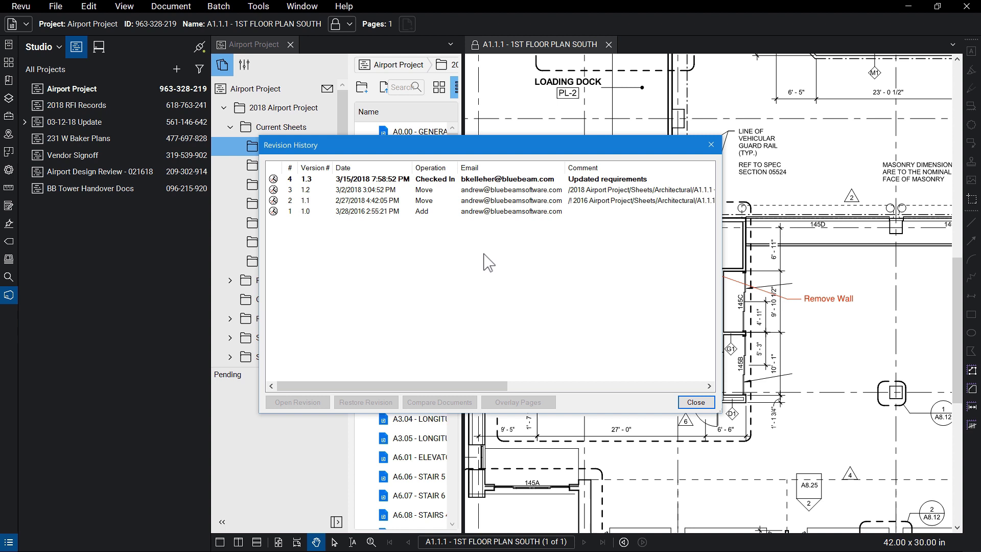
left_click(696, 402)
left_click(609, 45)
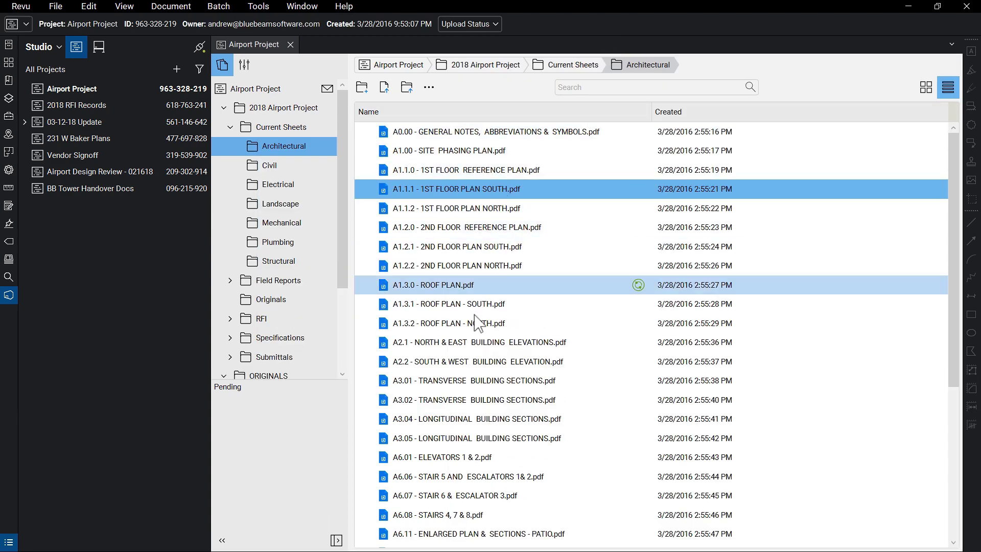
Step: Start a Studio Session 'Airport 60% Review' containing the A2.2 SOUTH & WEST BUILDING ELEVATION sheet
right_click(594, 361)
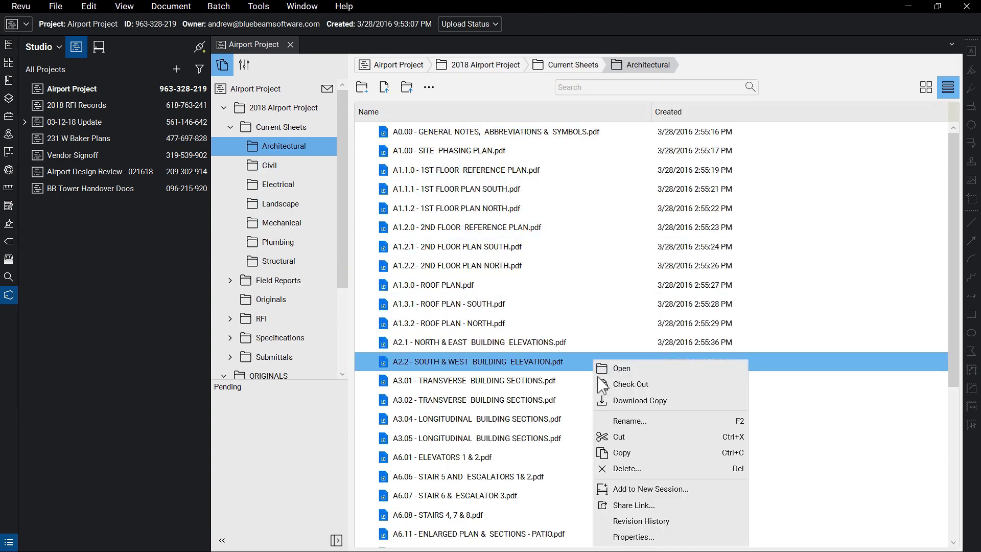
left_click(675, 489)
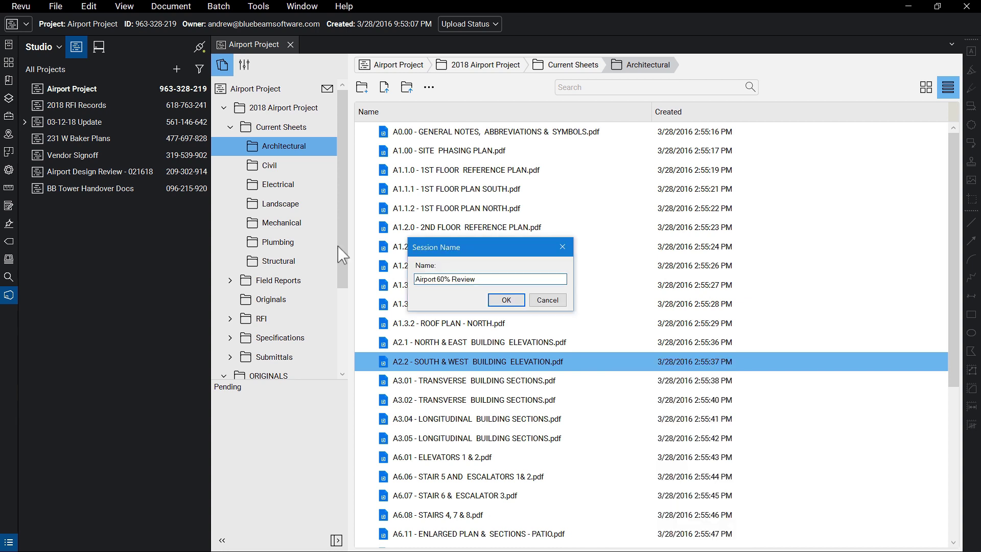
left_click(500, 301)
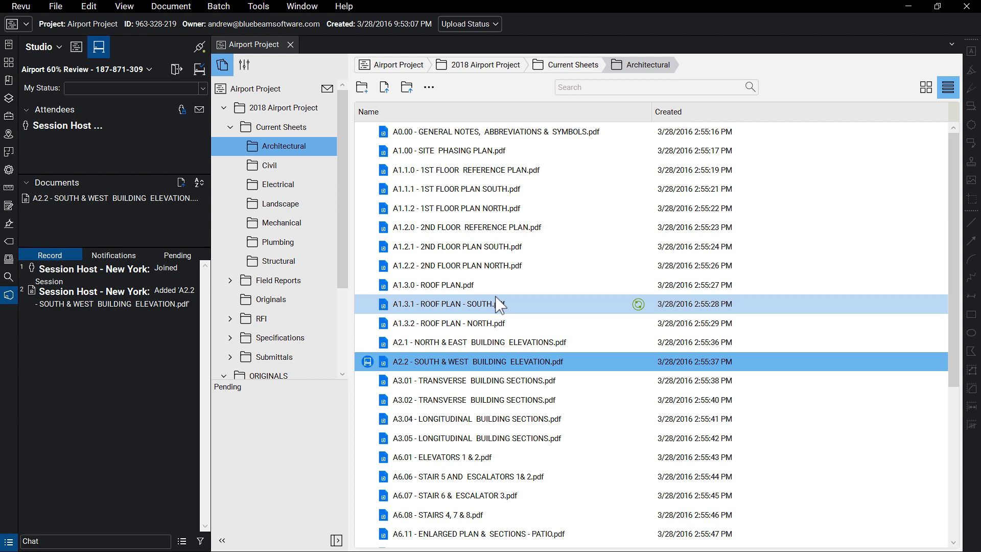
Step: Create a 24 Hours share link for A1.2.2 - 2ND FLOOR PLAN NORTH.pdf
right_click(507, 266)
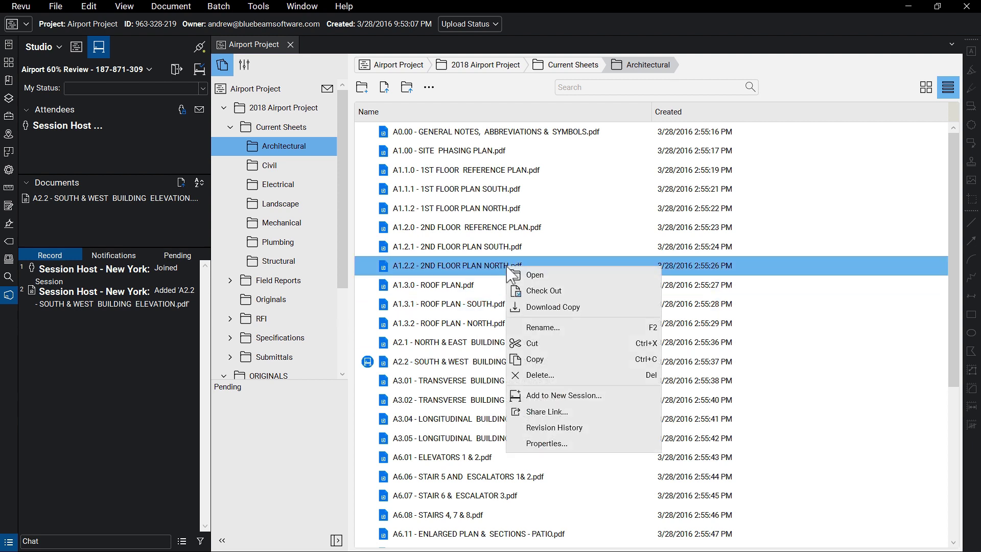
left_click(613, 413)
left_click(568, 269)
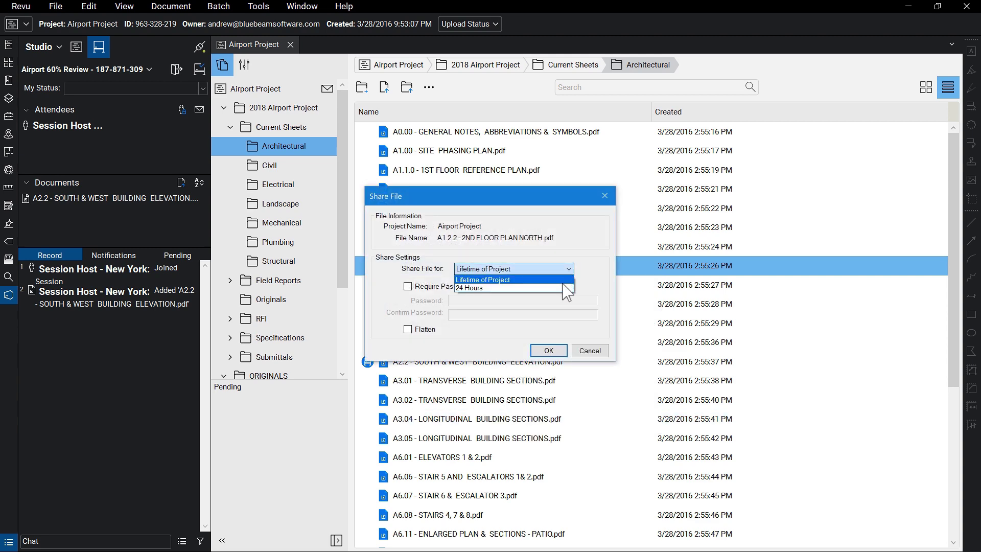
left_click(511, 287)
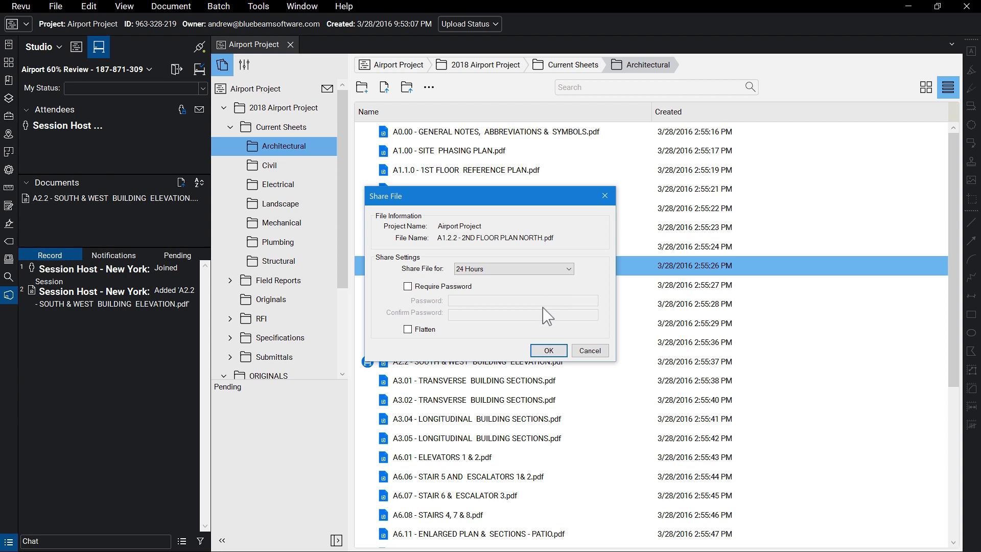
left_click(548, 350)
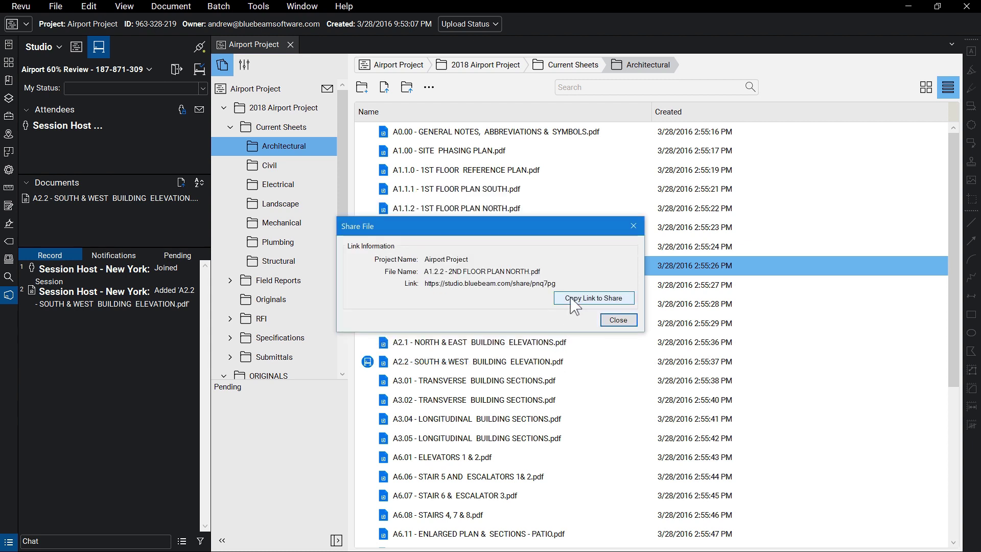